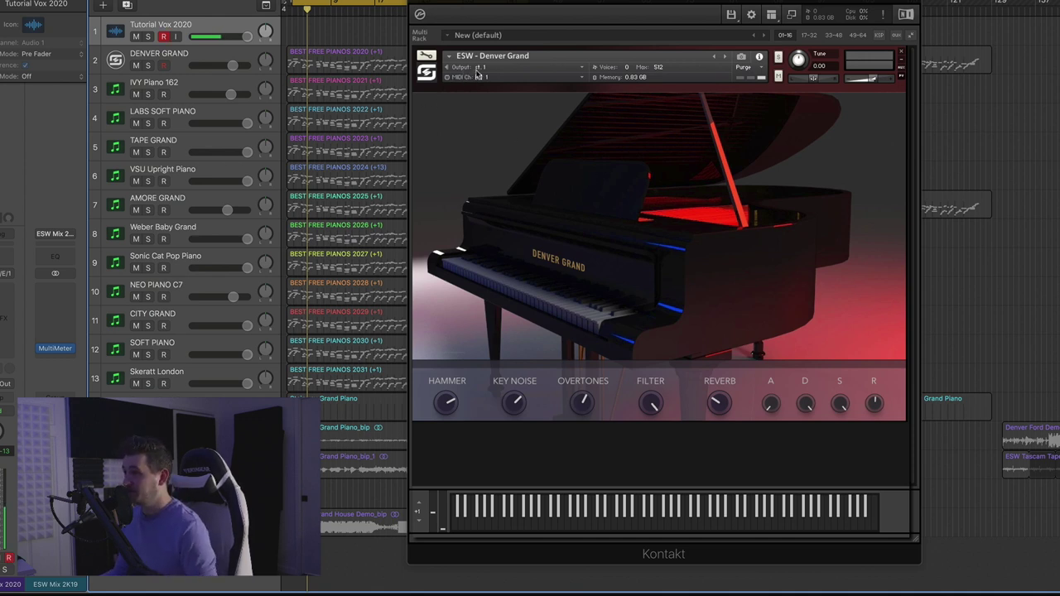
Show the ESW Denver Grand patch list from Kontakt's installed libraries menu.
click(449, 60)
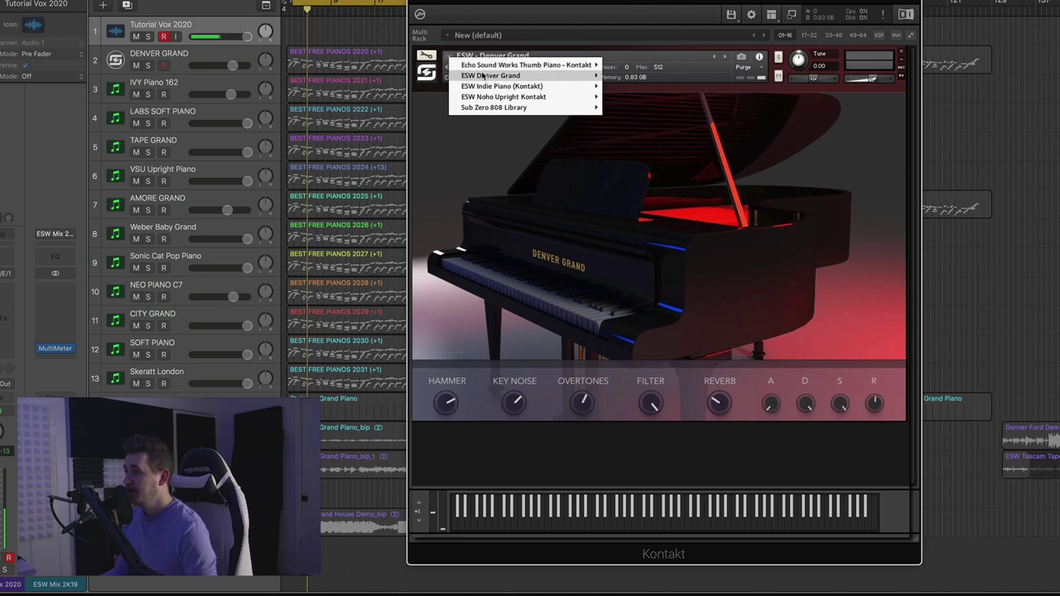
mouse_move(484, 77)
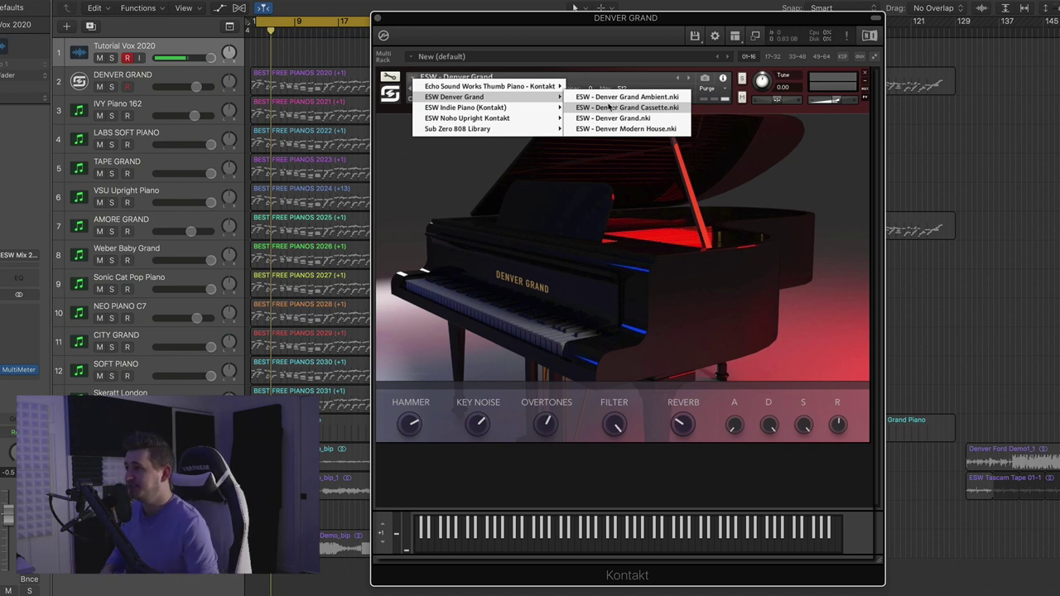
click(608, 107)
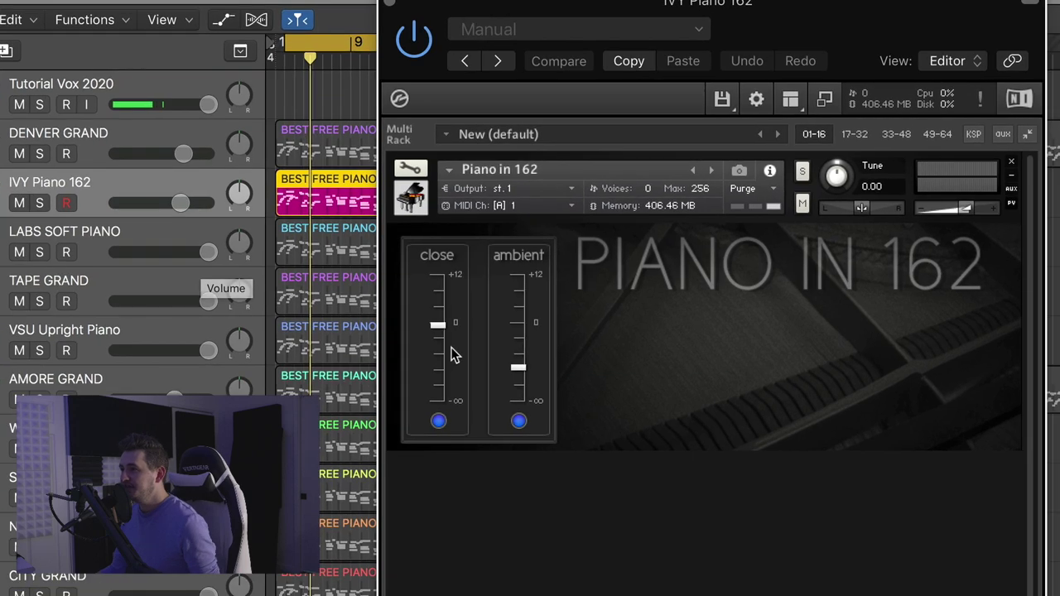
Set the Piano in 162 close and ambient mics to roughly equal levels, then toggle close purge off and on.
drag(509, 346, 522, 431)
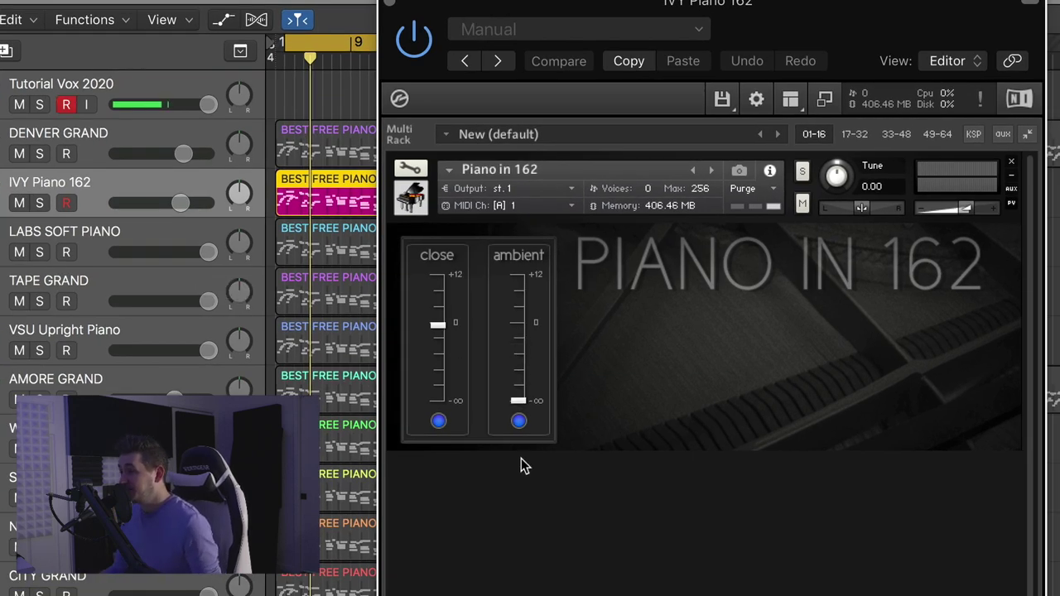
drag(445, 329, 442, 314)
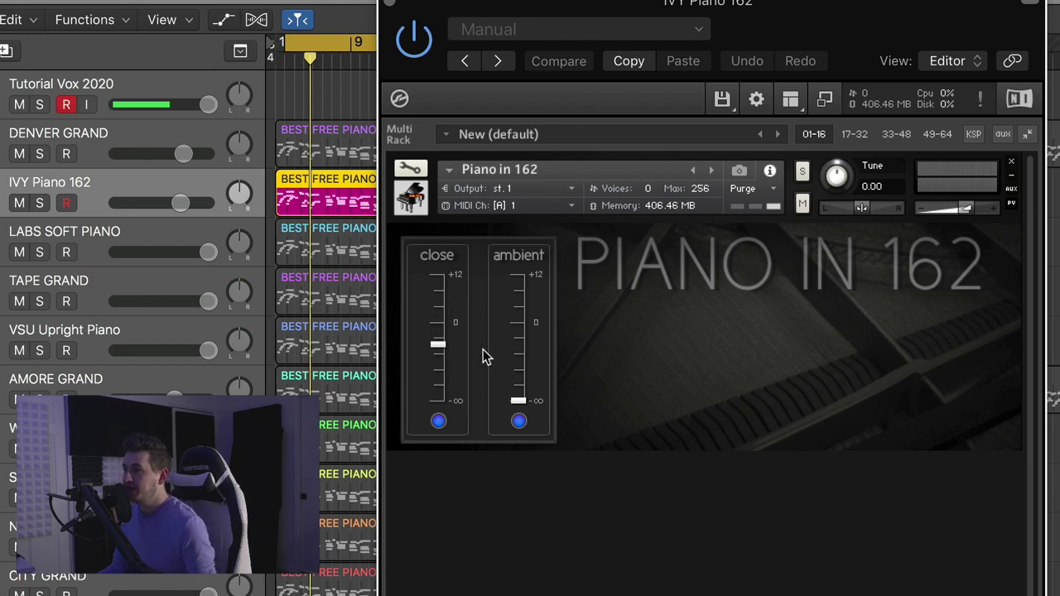
drag(519, 399, 516, 342)
click(438, 422)
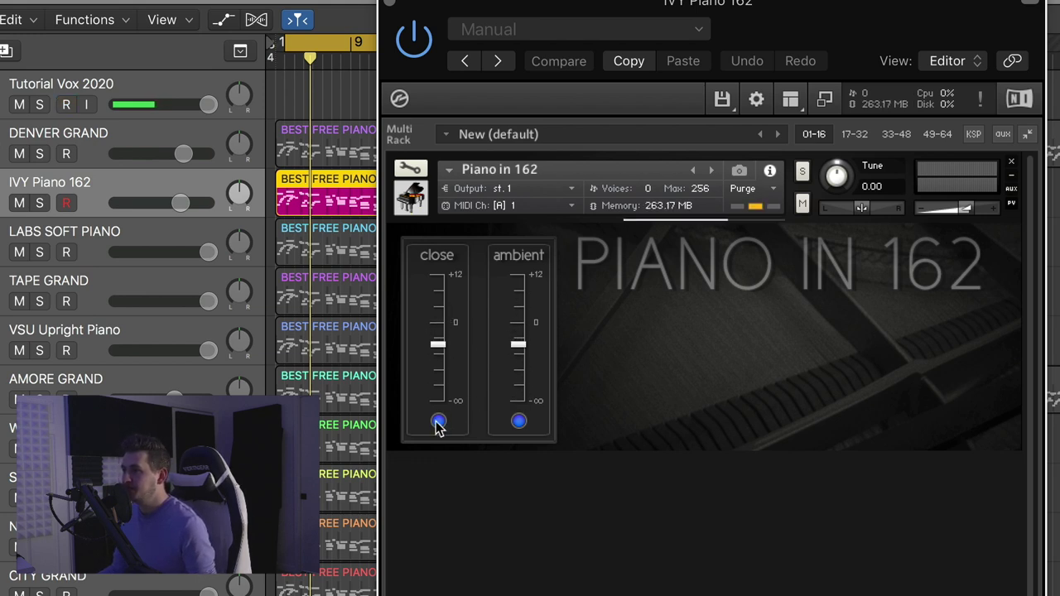
click(439, 422)
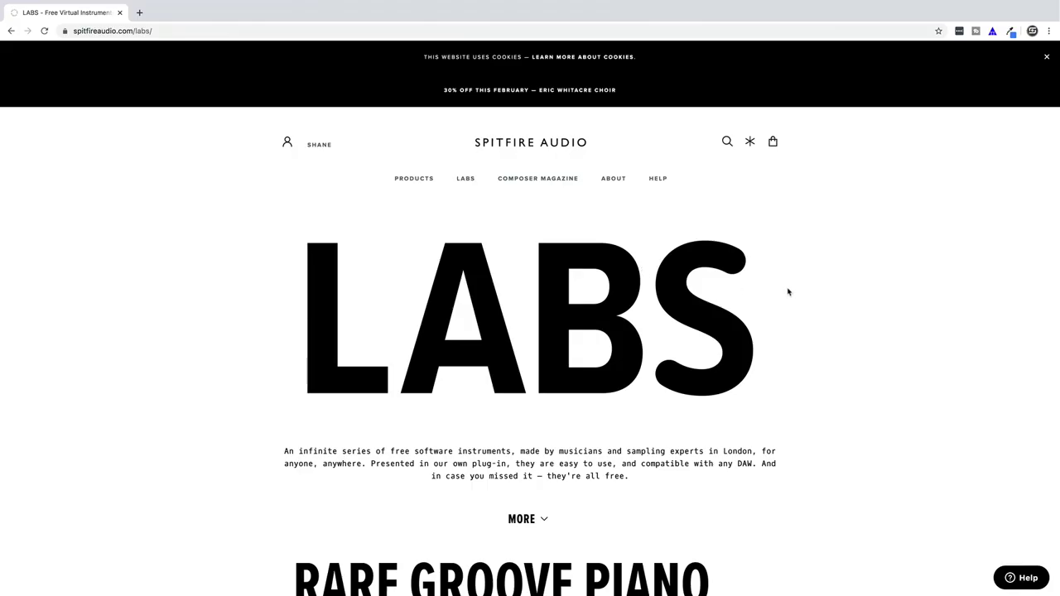
Scroll the LABS page to the Soft Piano section with its GET button and demo video.
scroll(788, 291, down, 3)
scroll(787, 290, down, 3)
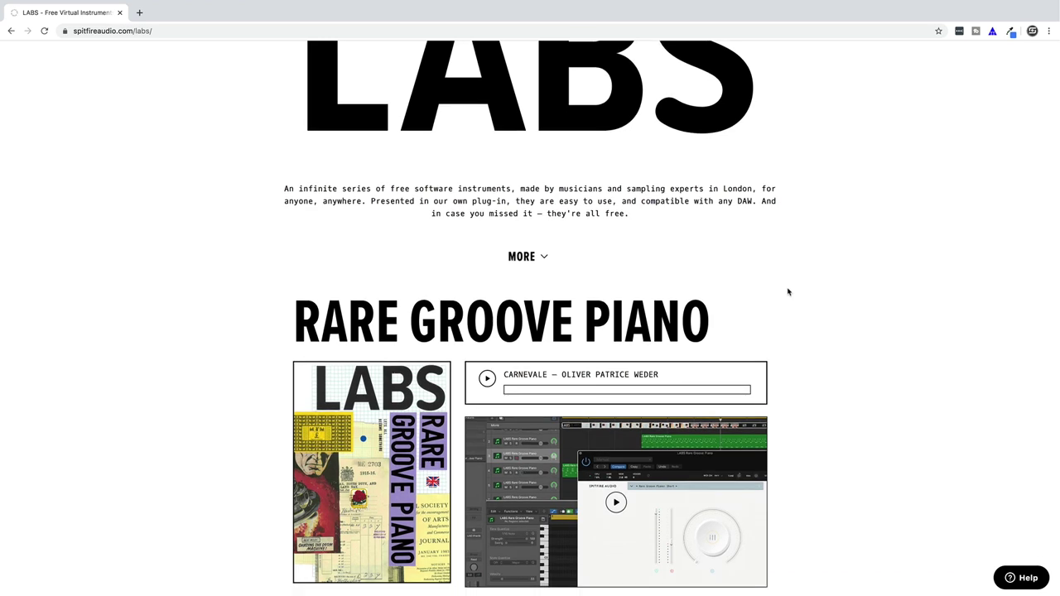
scroll(788, 291, down, 1)
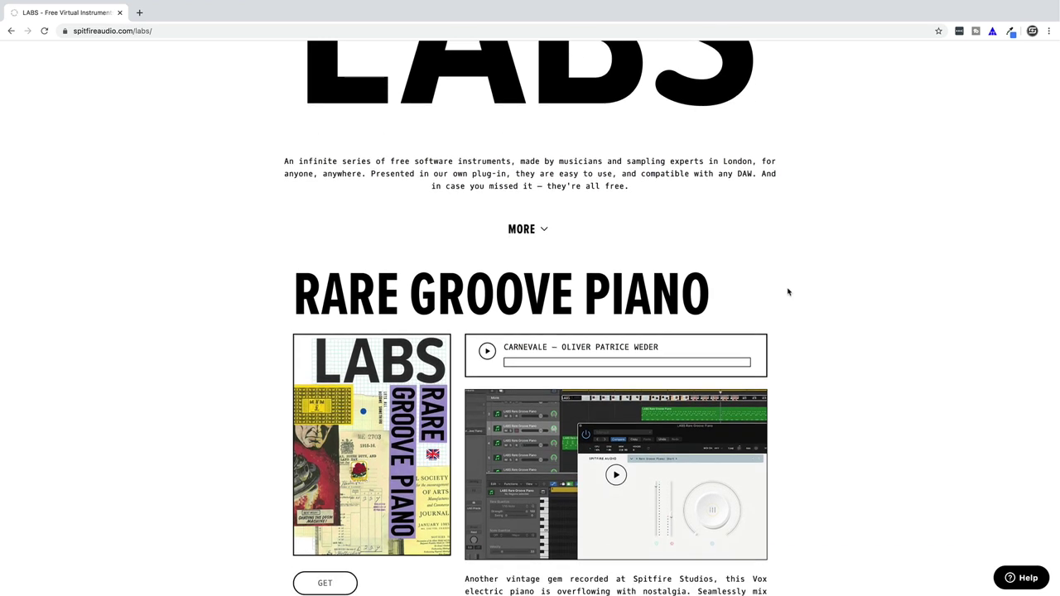
scroll(787, 290, down, 10)
scroll(788, 291, down, 14)
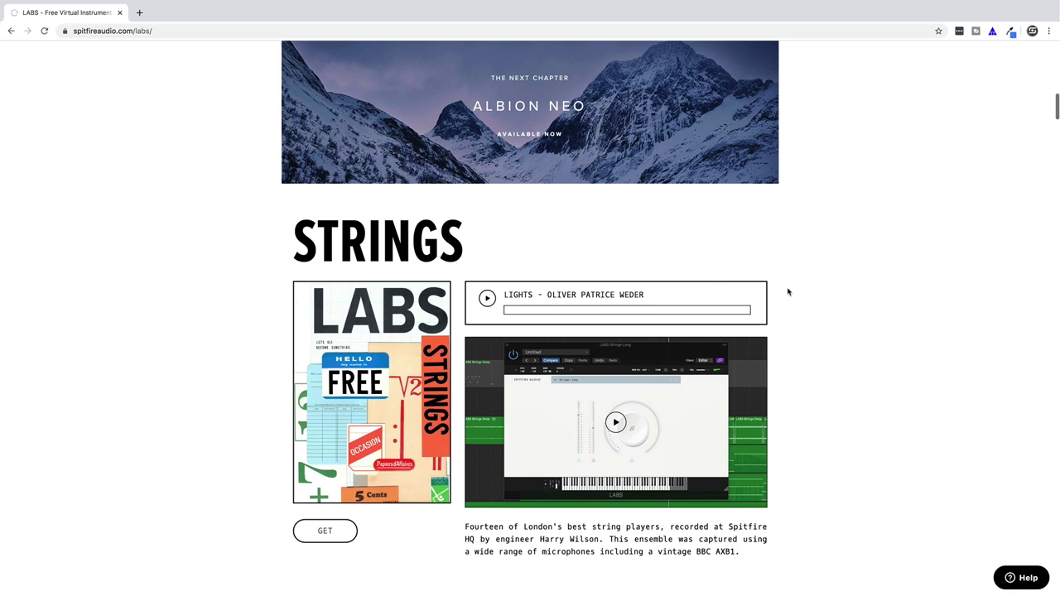
scroll(787, 290, down, 2)
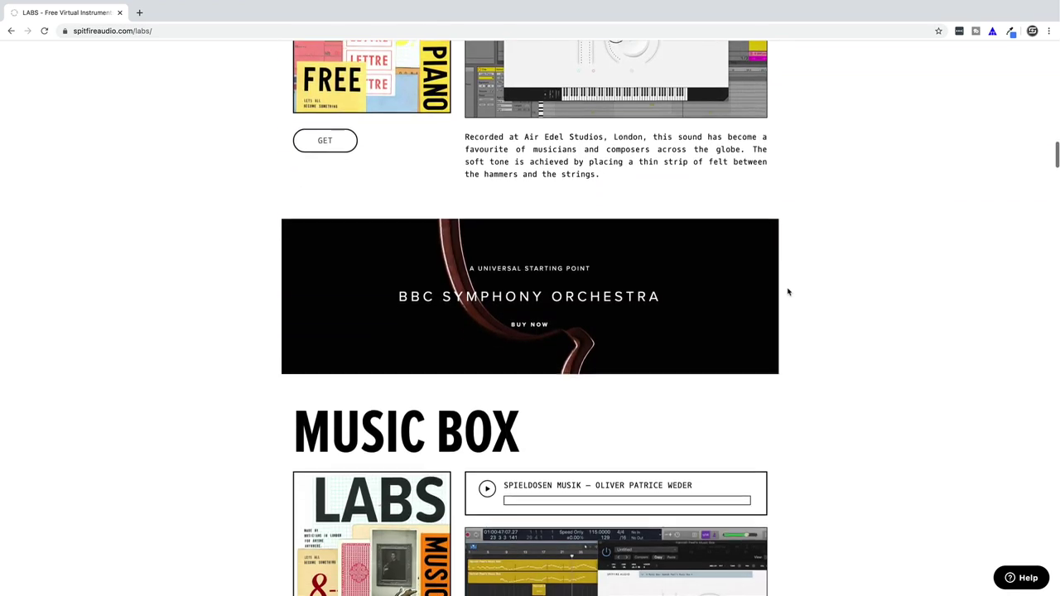
scroll(787, 290, up, 2)
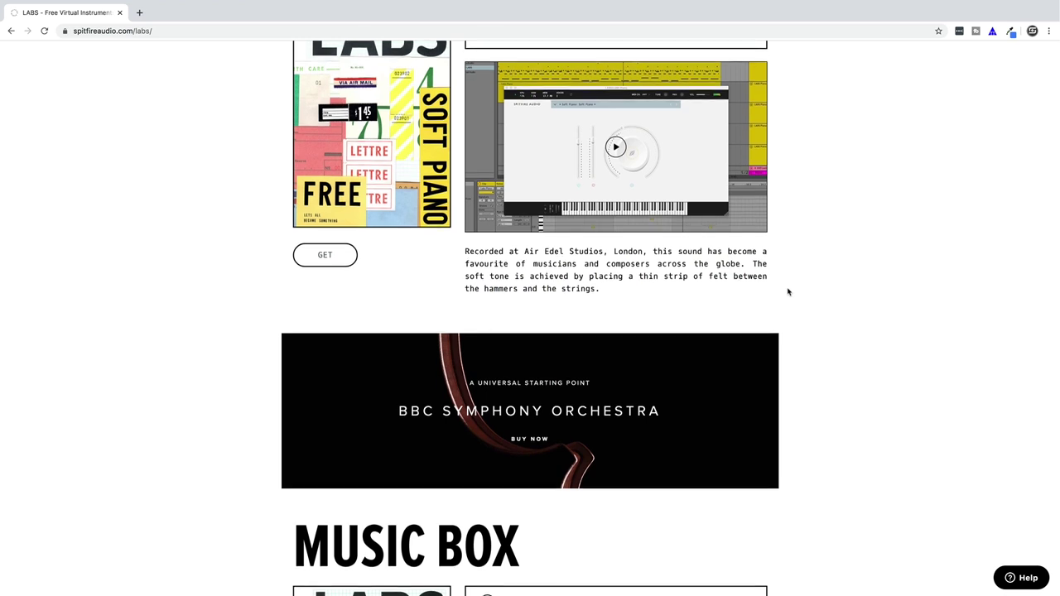
scroll(788, 290, up, 2)
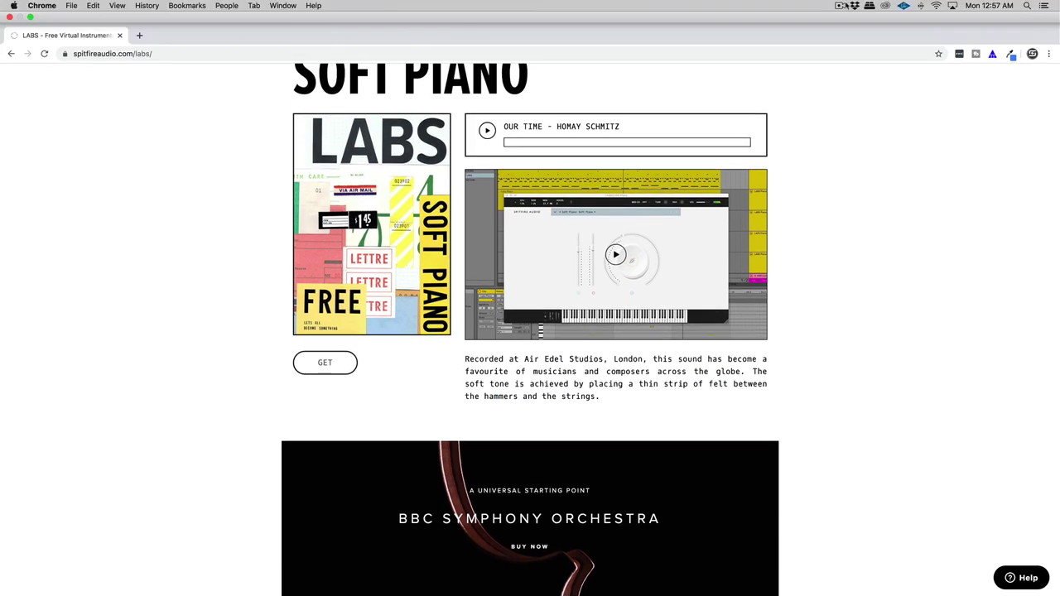
click(848, 5)
click(852, 28)
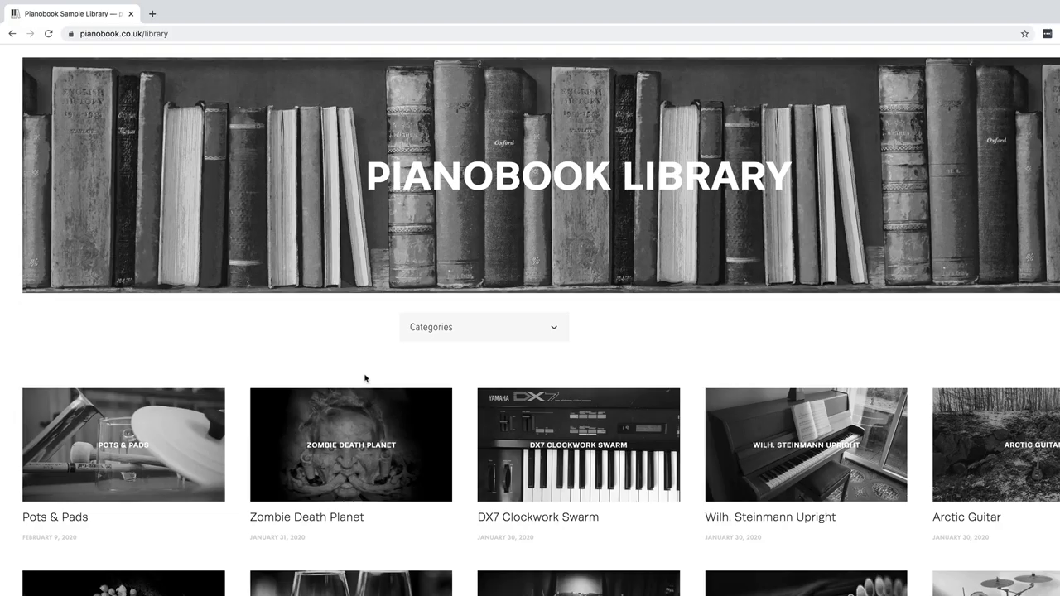
Filter the Pianobook library to the Upright Pianos category and scroll through its piano cards.
scroll(364, 379, down, 6)
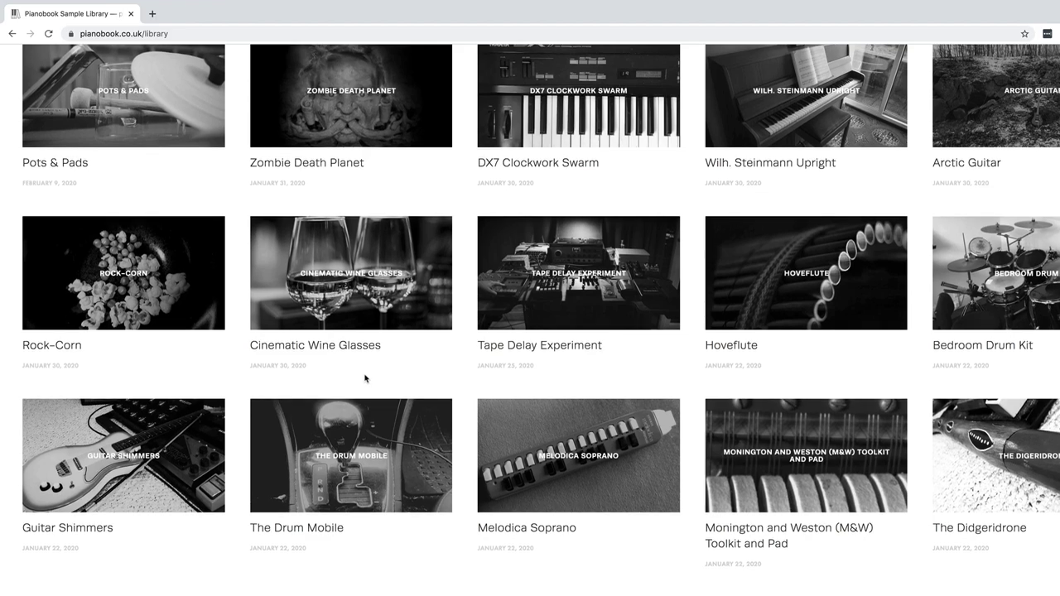
scroll(364, 379, down, 2)
scroll(367, 376, up, 10)
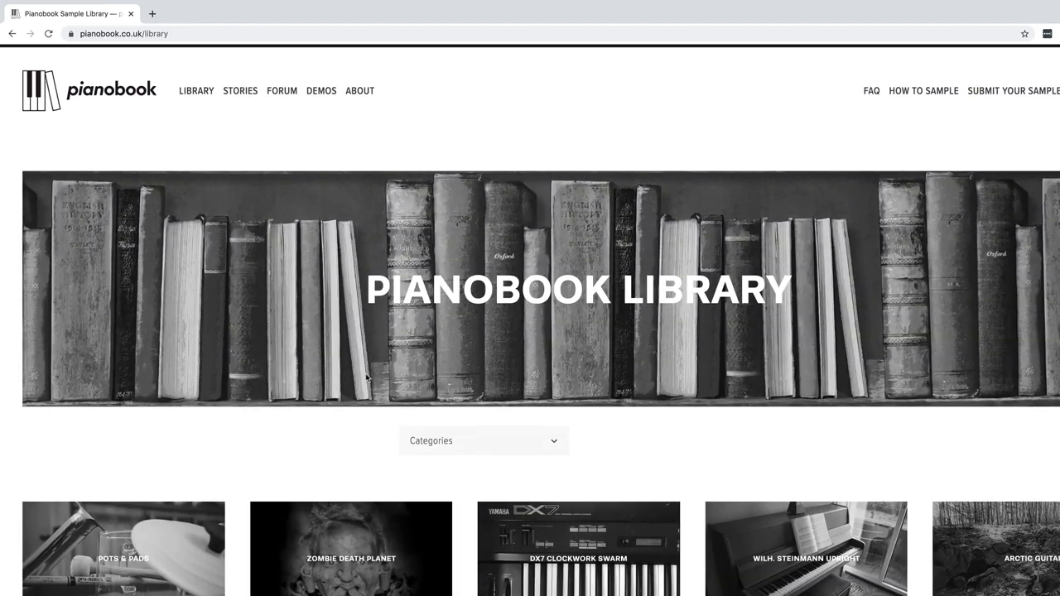
click(460, 439)
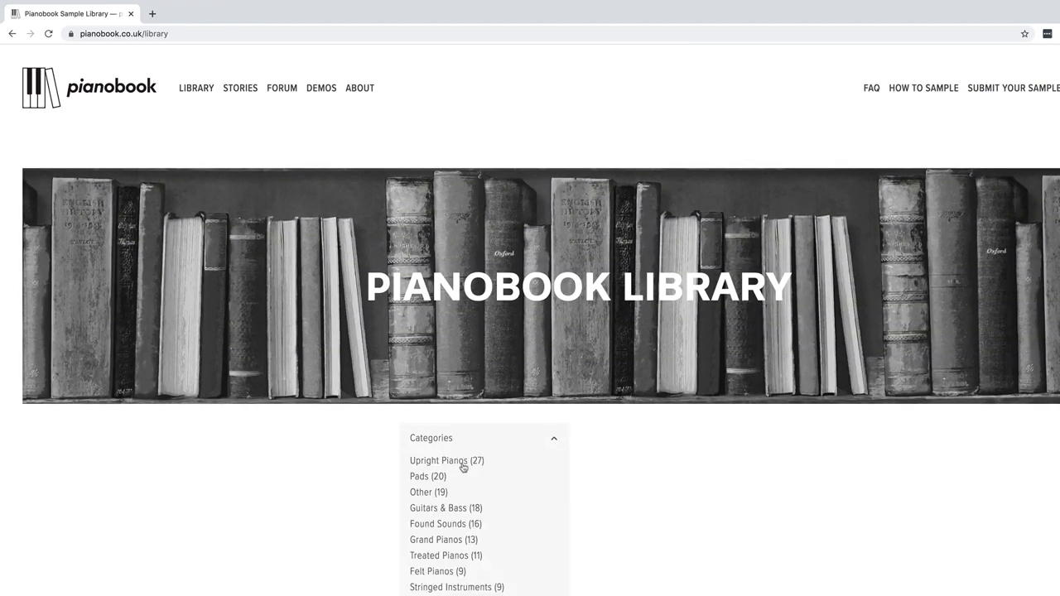
click(464, 466)
scroll(262, 465, down, 3)
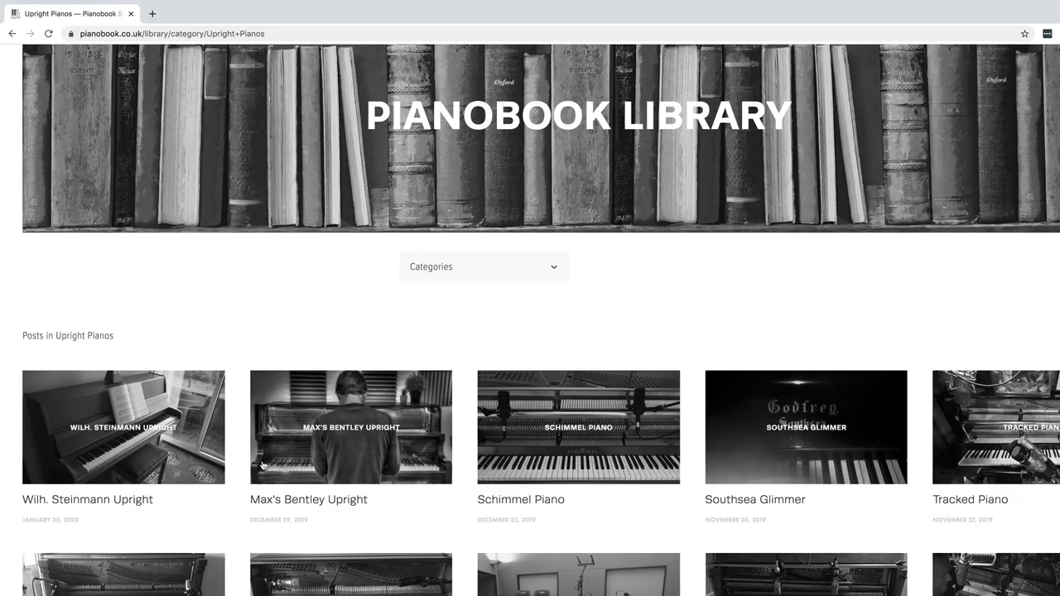
scroll(262, 464, down, 5)
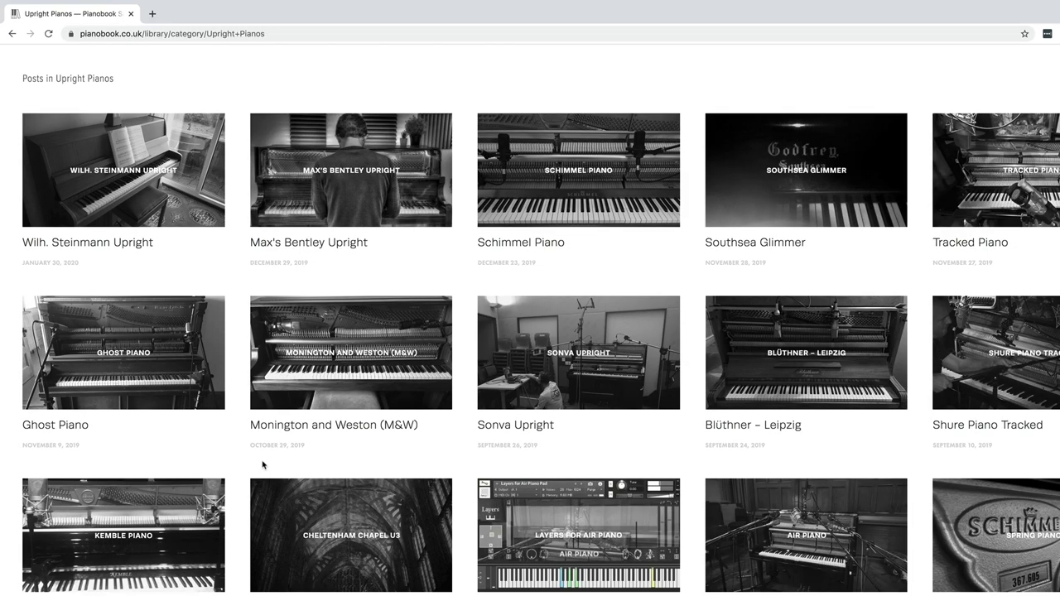
scroll(262, 464, down, 2)
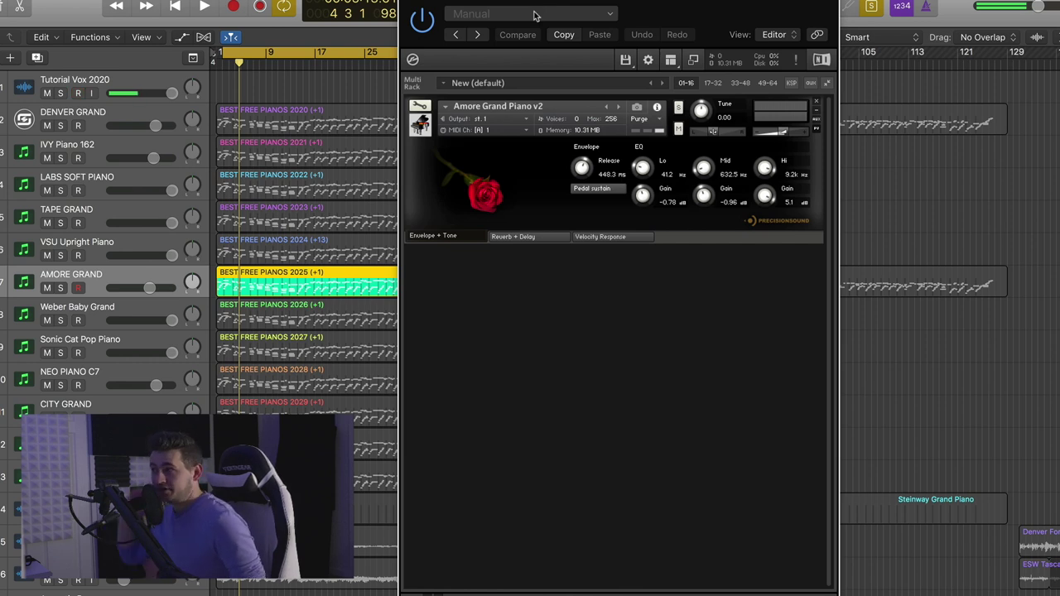
View the Amore Grand's Reverb + Delay and Velocity Response pages, then return to Envelope + Tone.
click(515, 239)
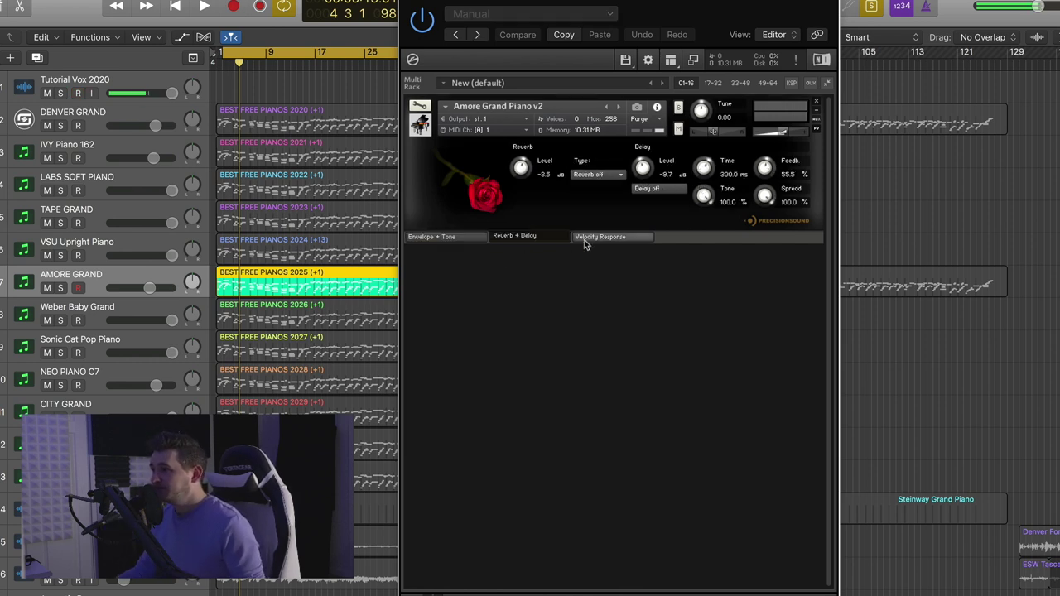
click(584, 239)
click(456, 240)
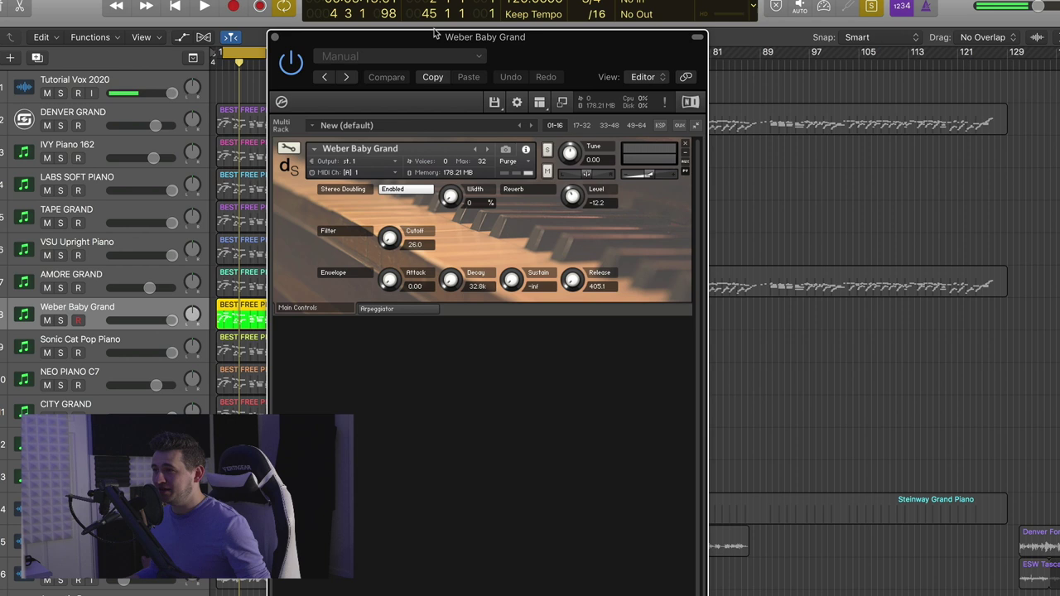
View the Weber Baby Grand's Arpeggiator page, then return to Main Controls.
click(382, 309)
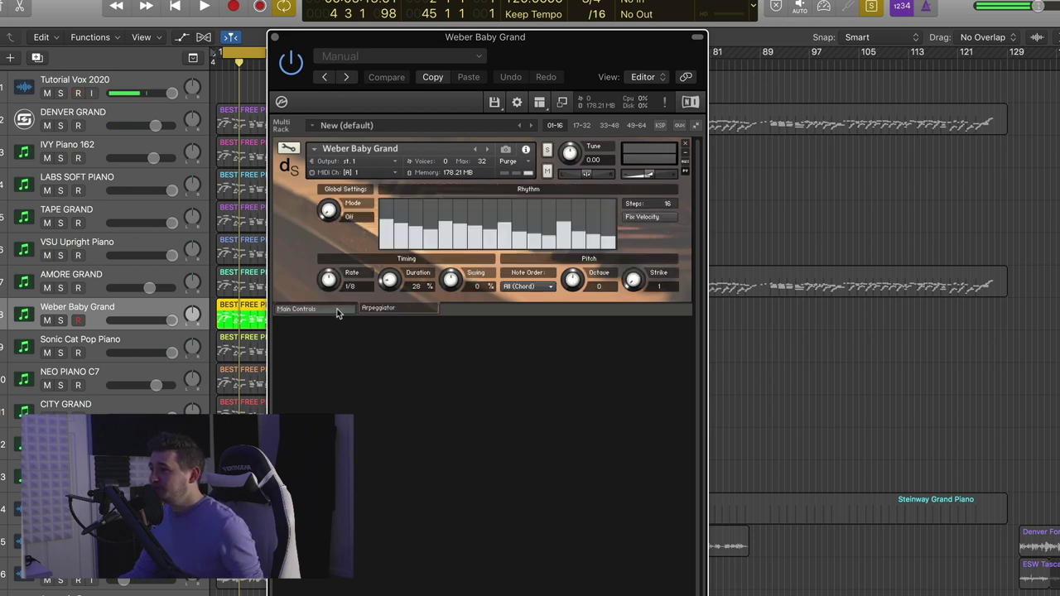
click(333, 311)
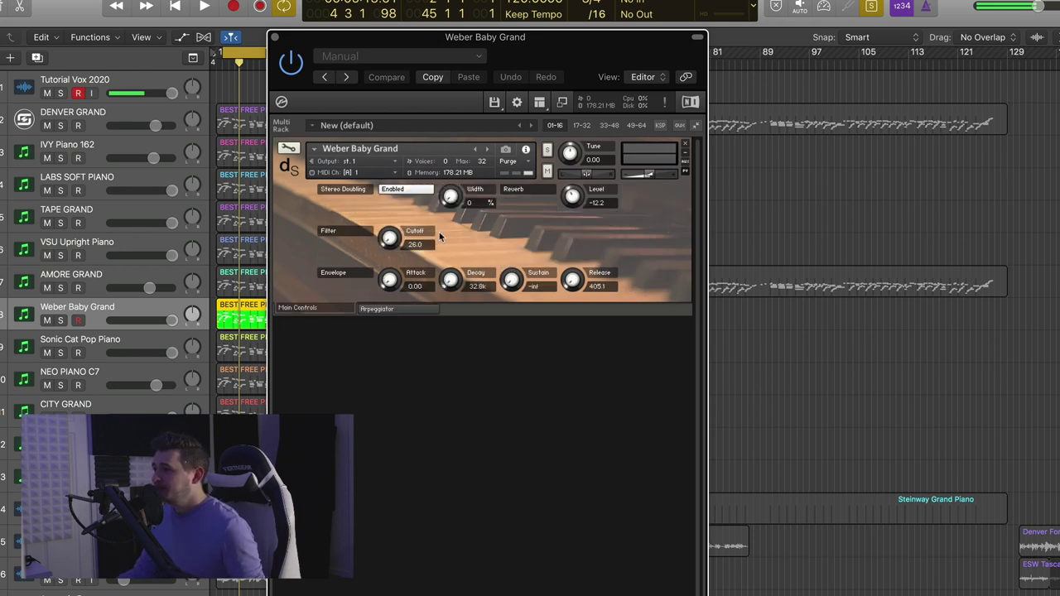